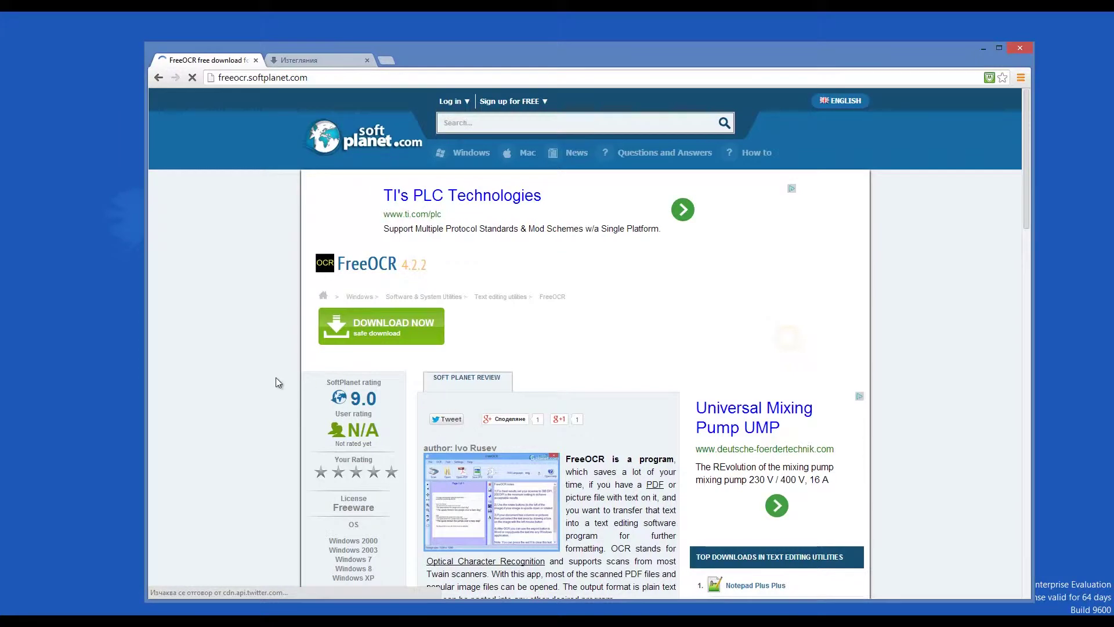
Scroll down and back up through the SoftPlanet FreeOCR 4.2.2 download page.
scroll(268, 384, "down", 2)
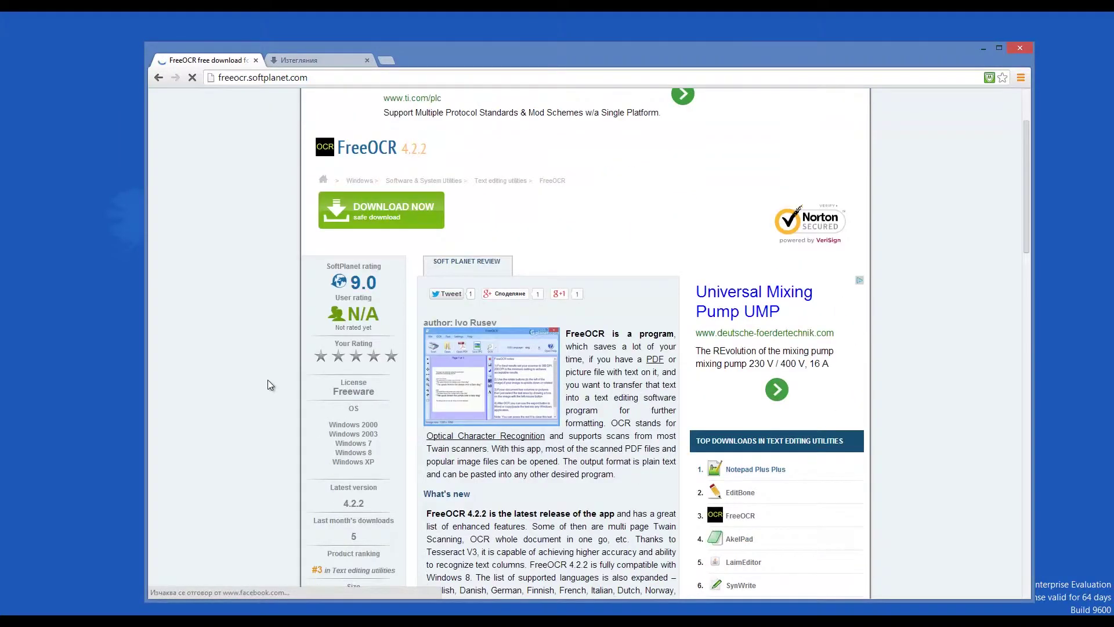
scroll(267, 385, "down", 4)
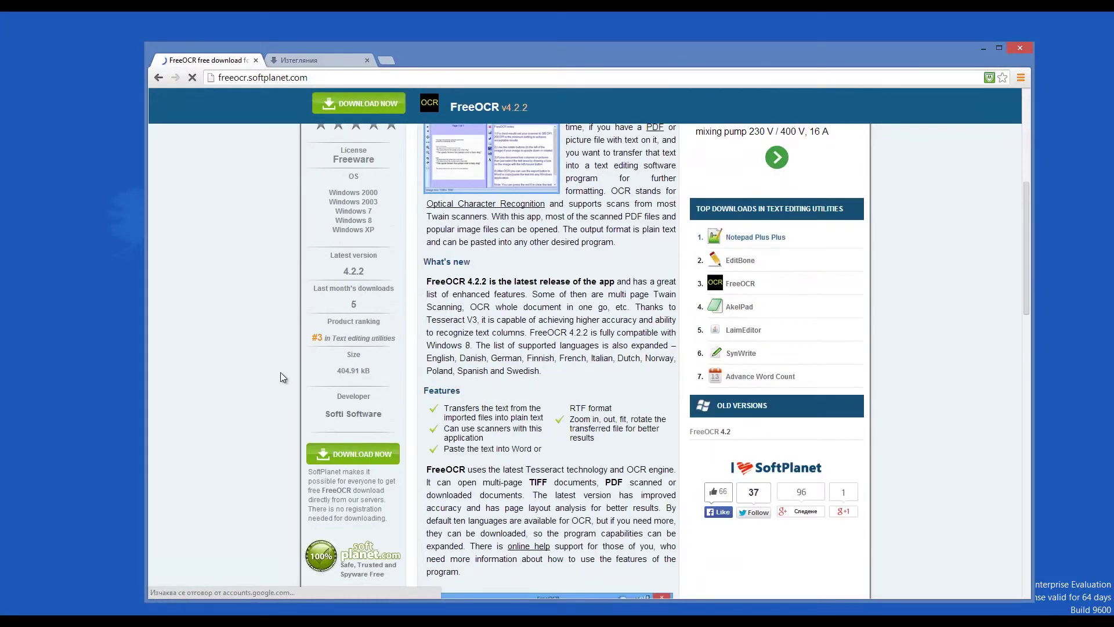
scroll(280, 377, "up", 6)
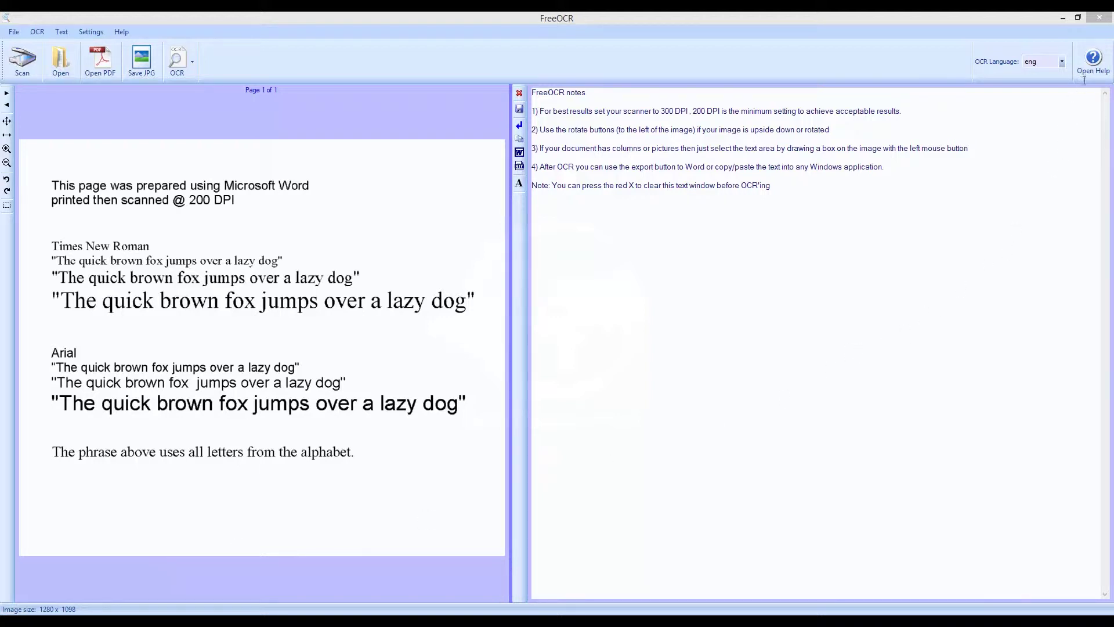
left_click(1094, 65)
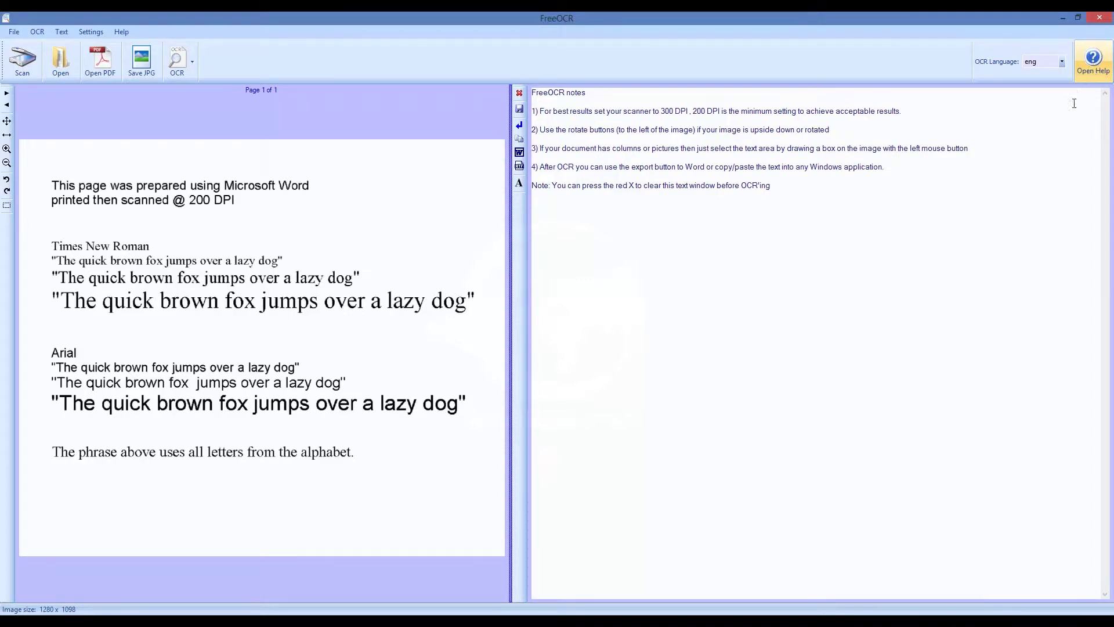
left_click(1063, 66)
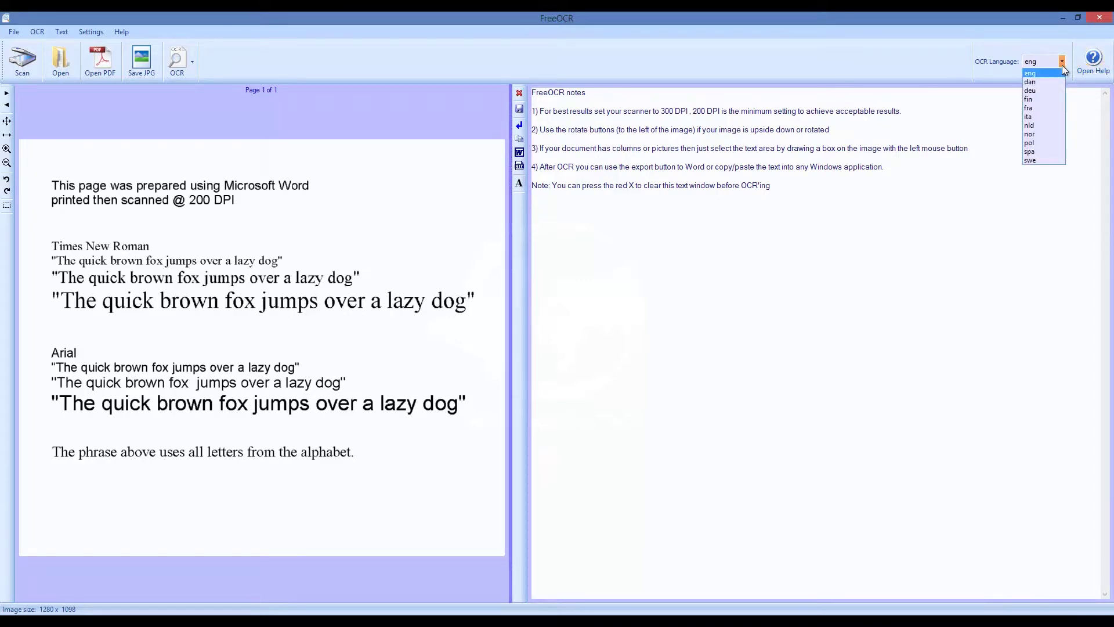
left_click(1064, 66)
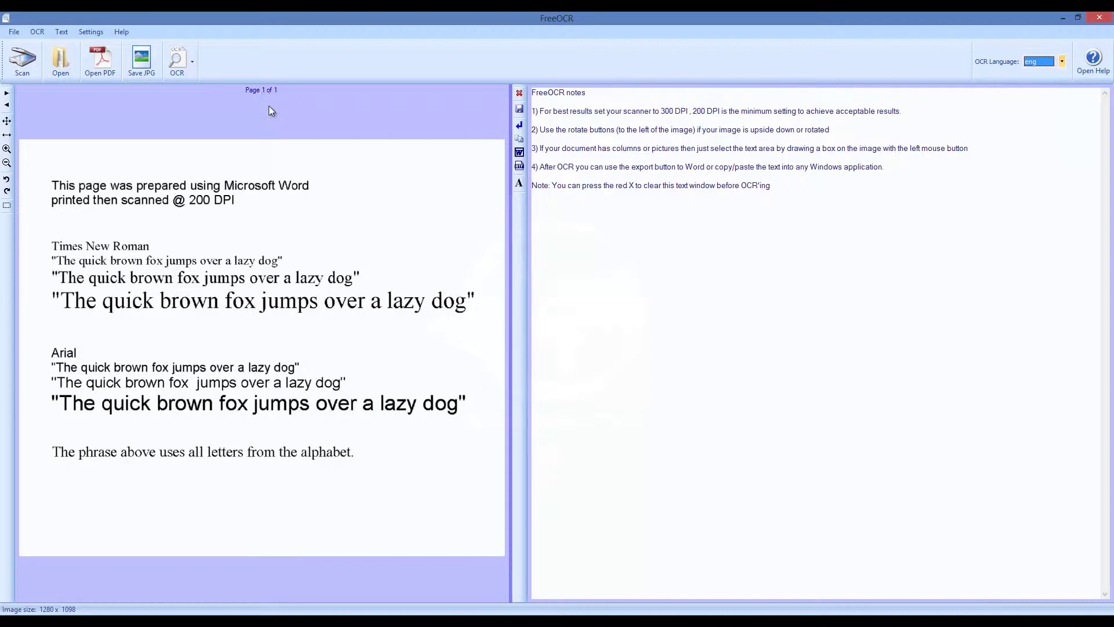
left_click(192, 62)
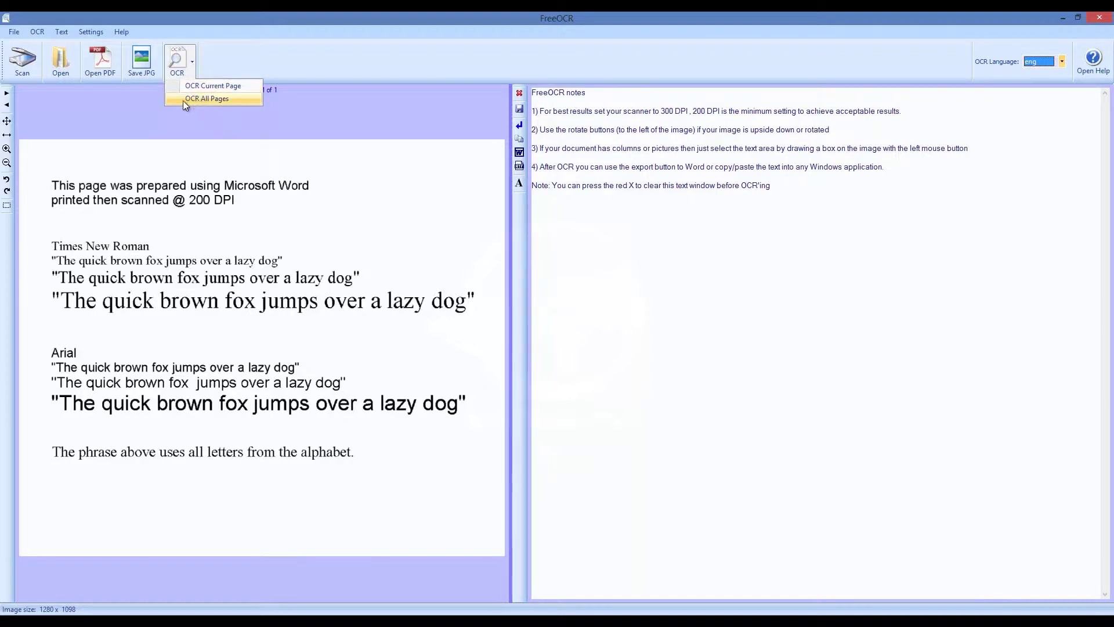
left_click(126, 103)
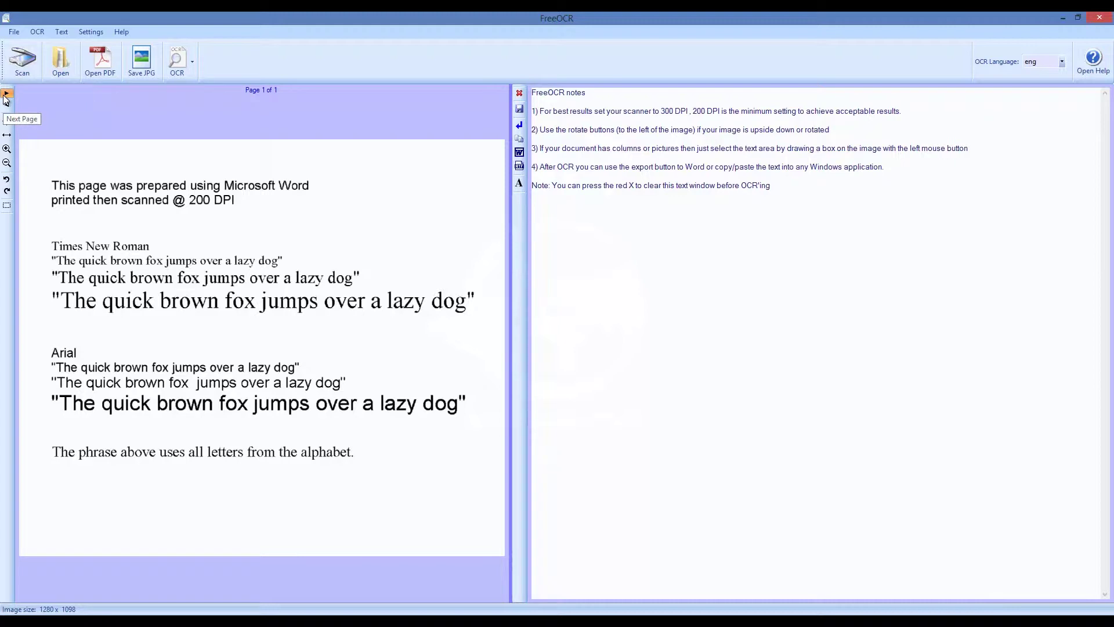
Fit the page to the pane width and load the 'test' TIF image.
left_click(7, 135)
left_click(53, 67)
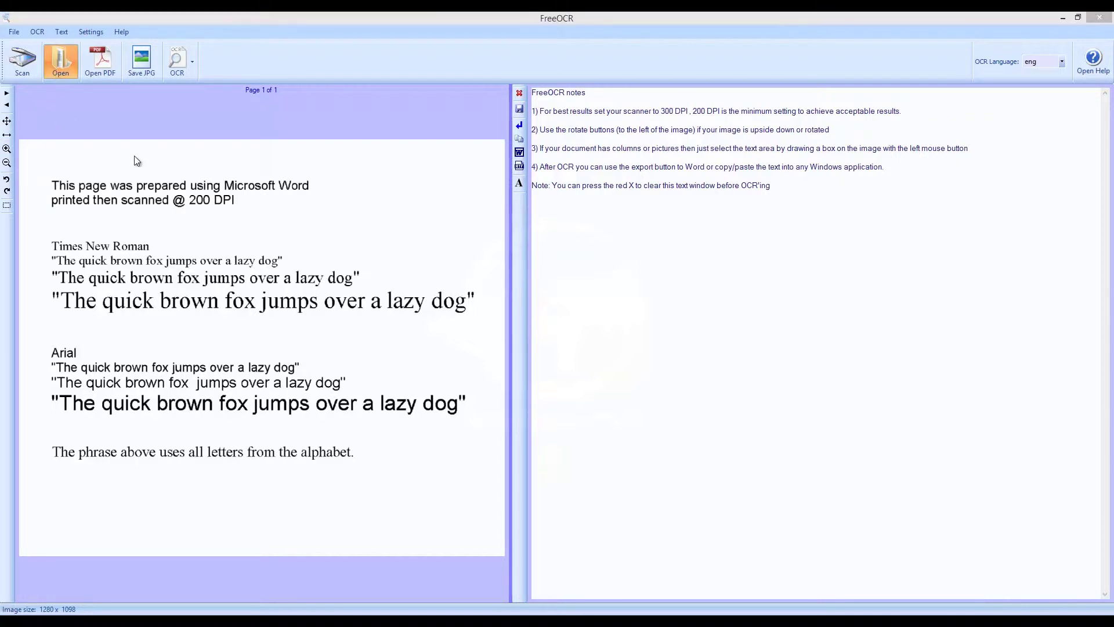
left_click(175, 132)
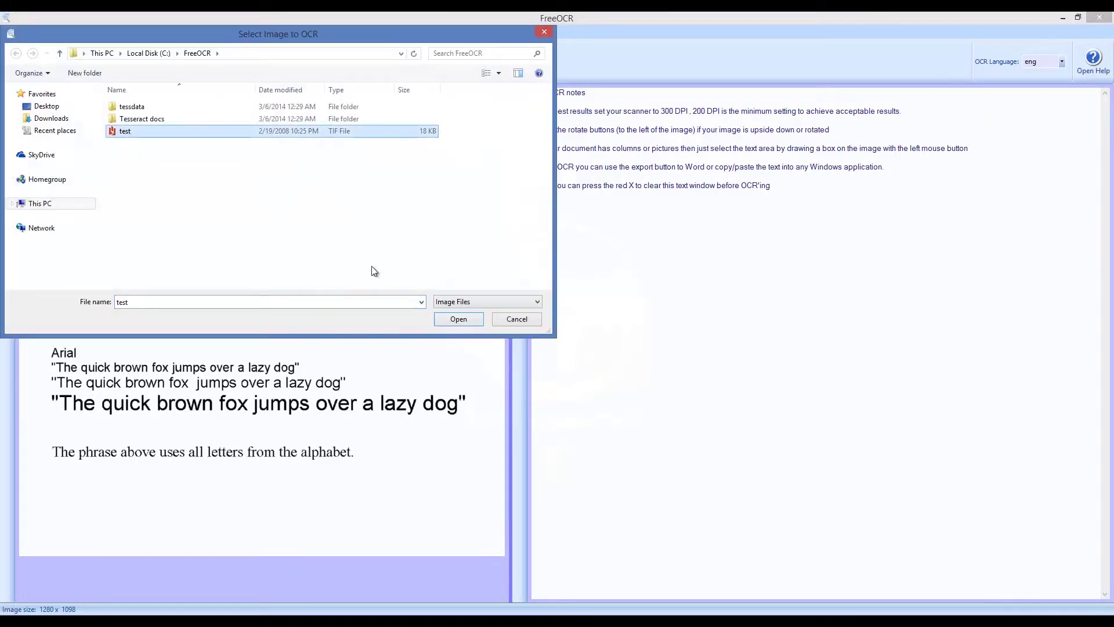
left_click(457, 323)
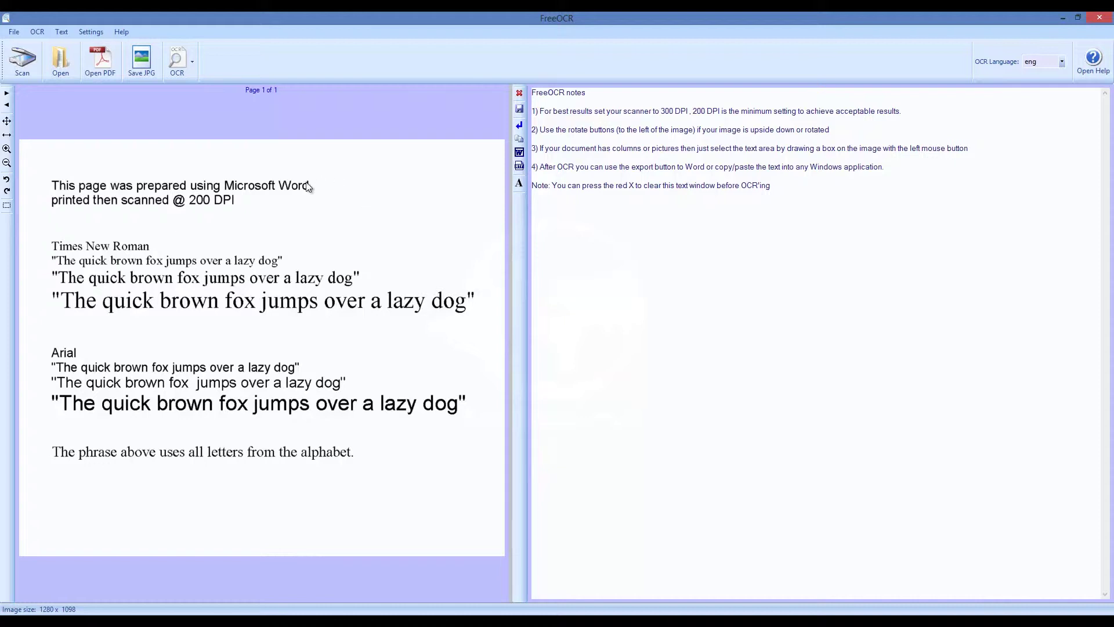
left_click(14, 33)
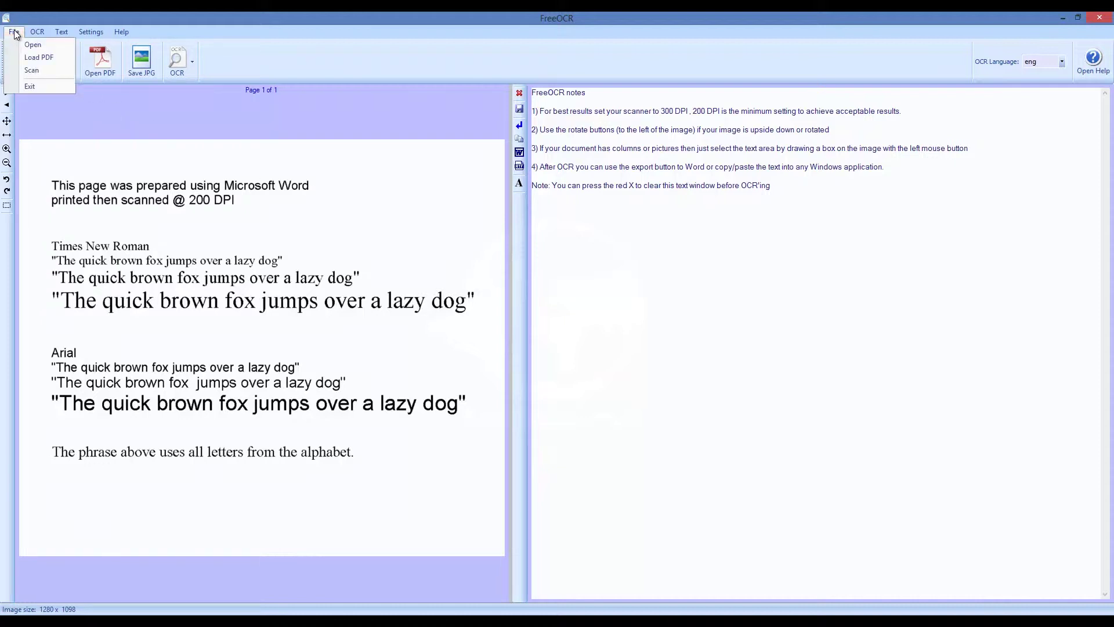
left_click(19, 33)
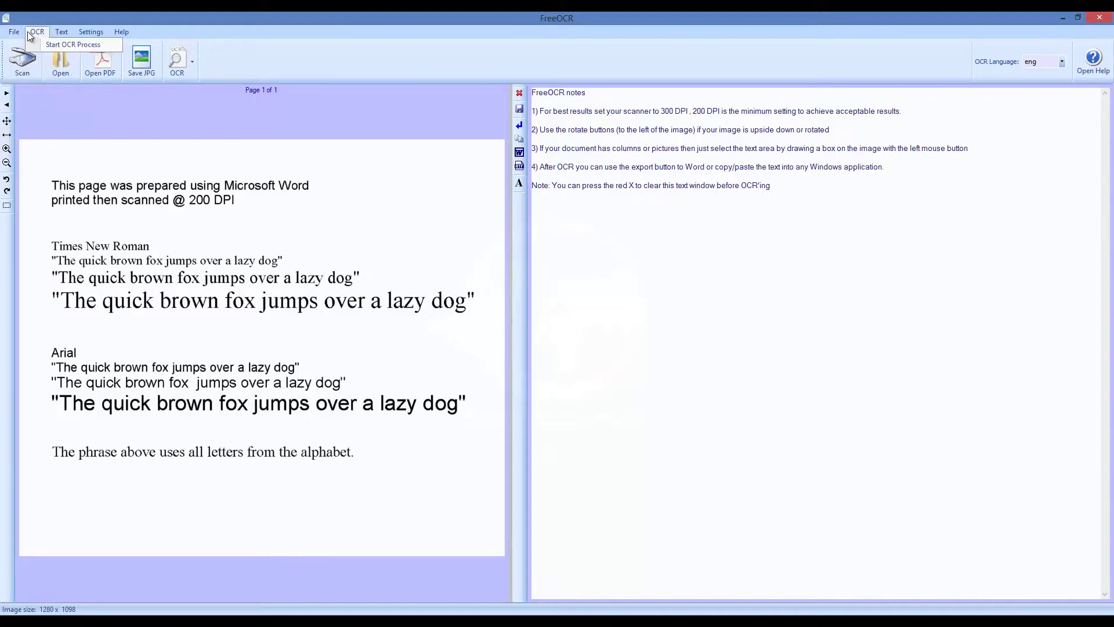
left_click(23, 66)
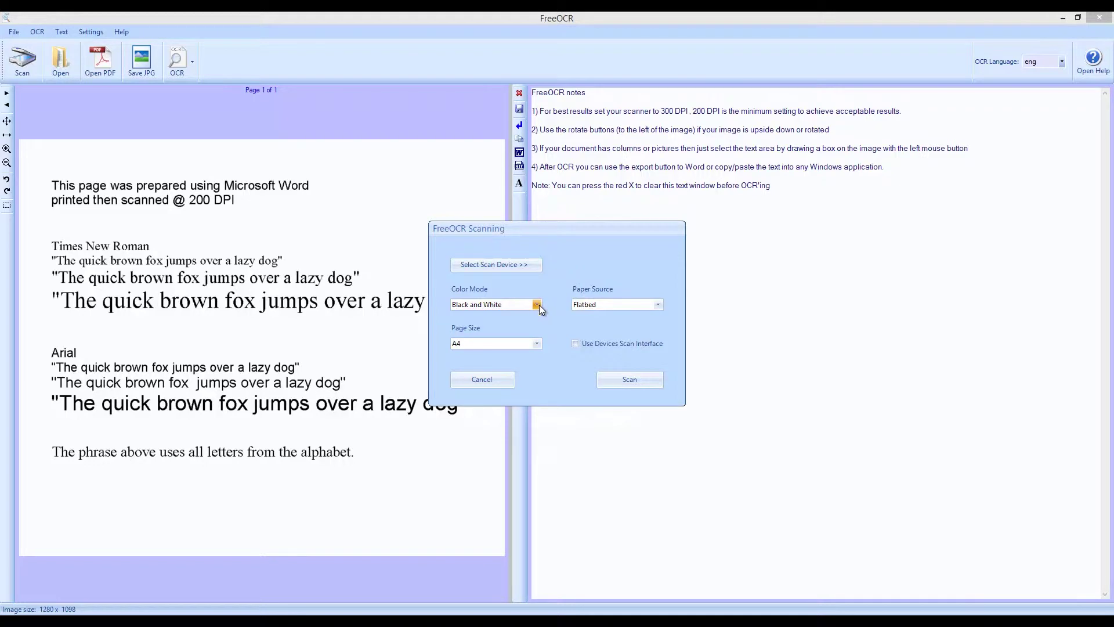
left_click(538, 304)
left_click(539, 305)
left_click(536, 343)
left_click(536, 344)
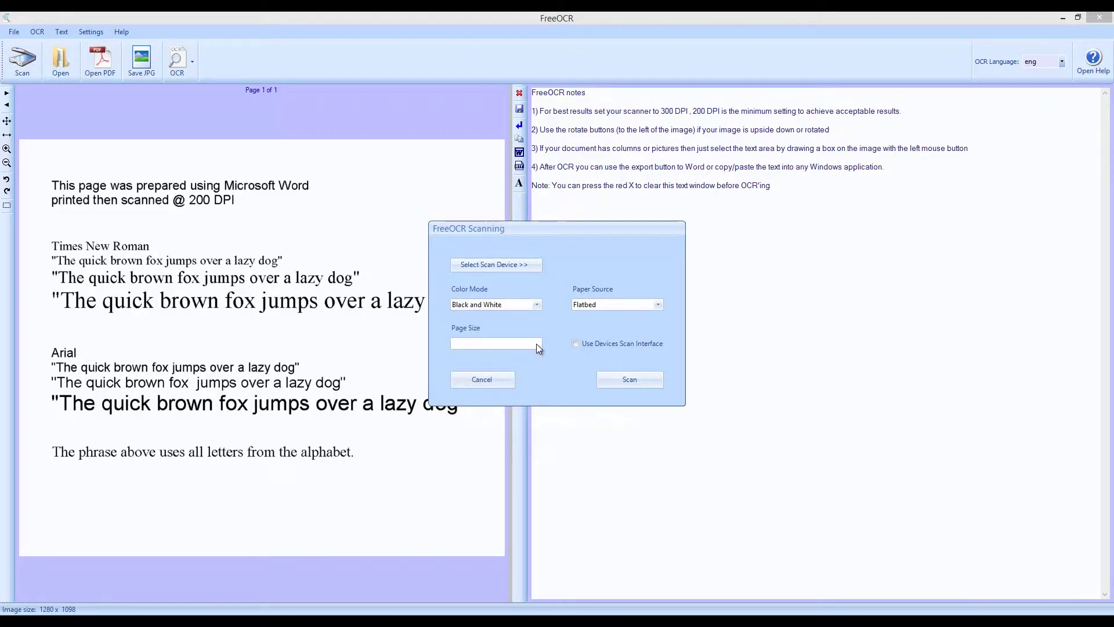
left_click(496, 378)
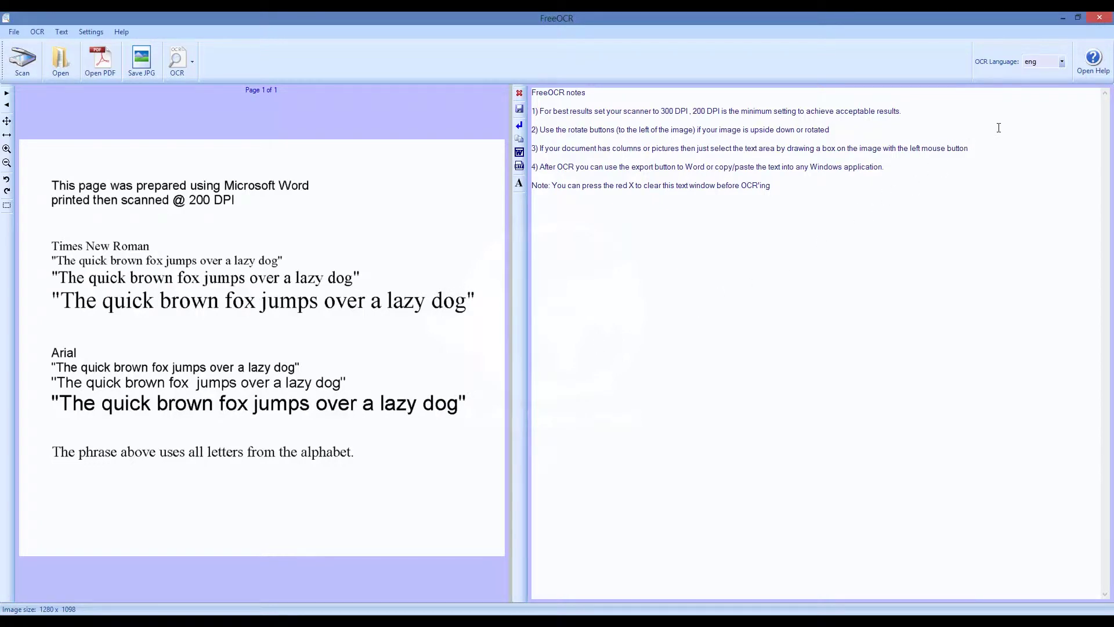
Keep eng as the recognition language, then select and deselect the notes text.
left_click(1062, 61)
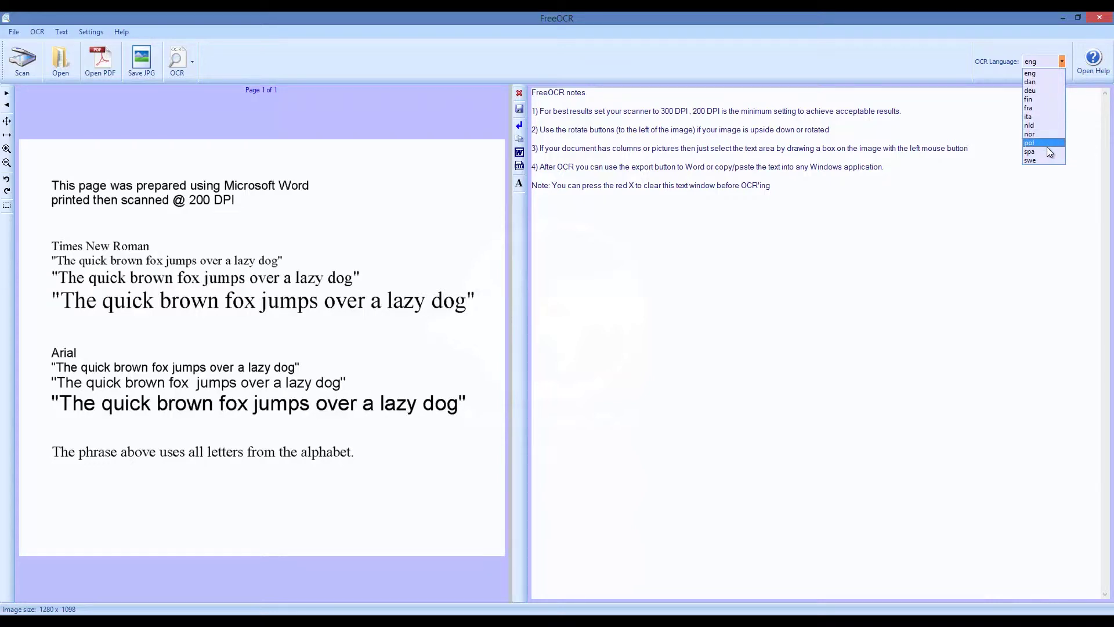
left_click(1041, 208)
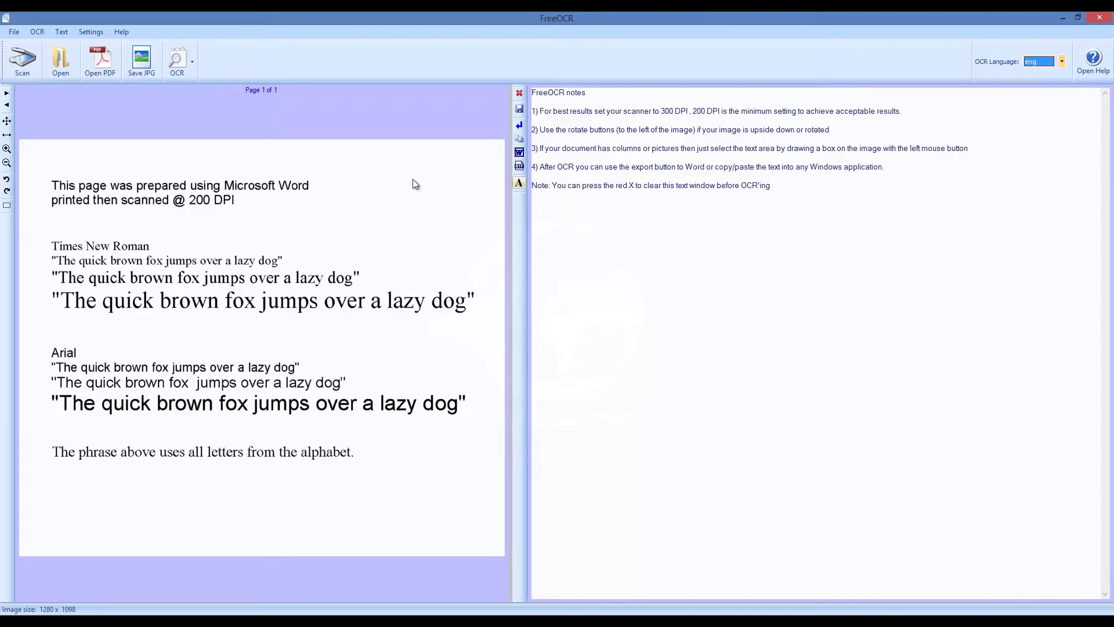
left_click_drag(540, 110, 819, 202)
left_click(823, 237)
left_click(191, 70)
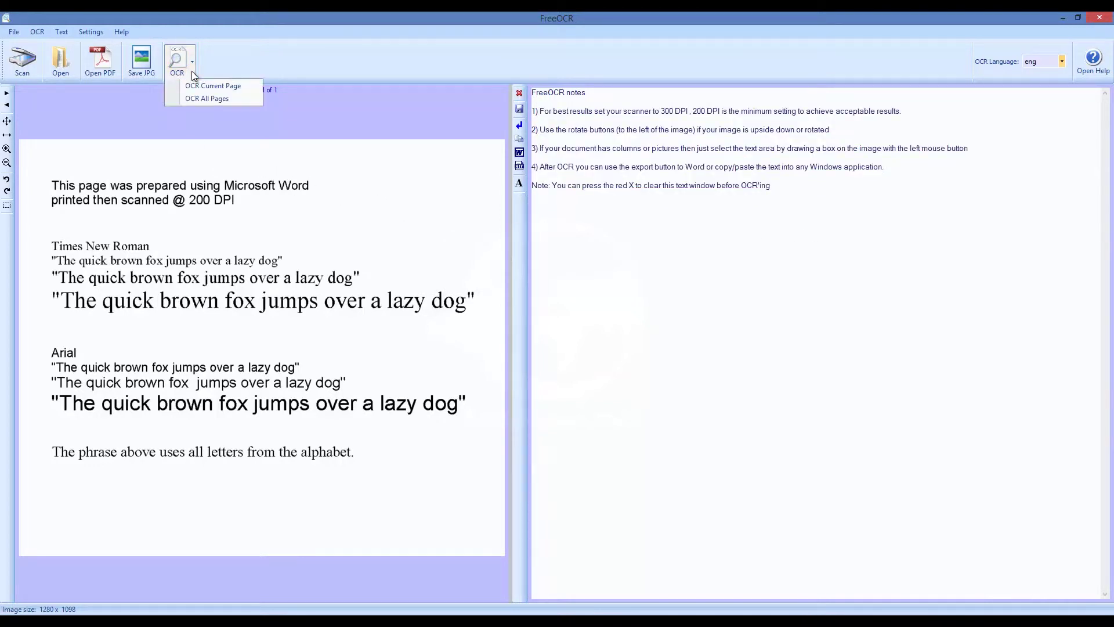
left_click(192, 71)
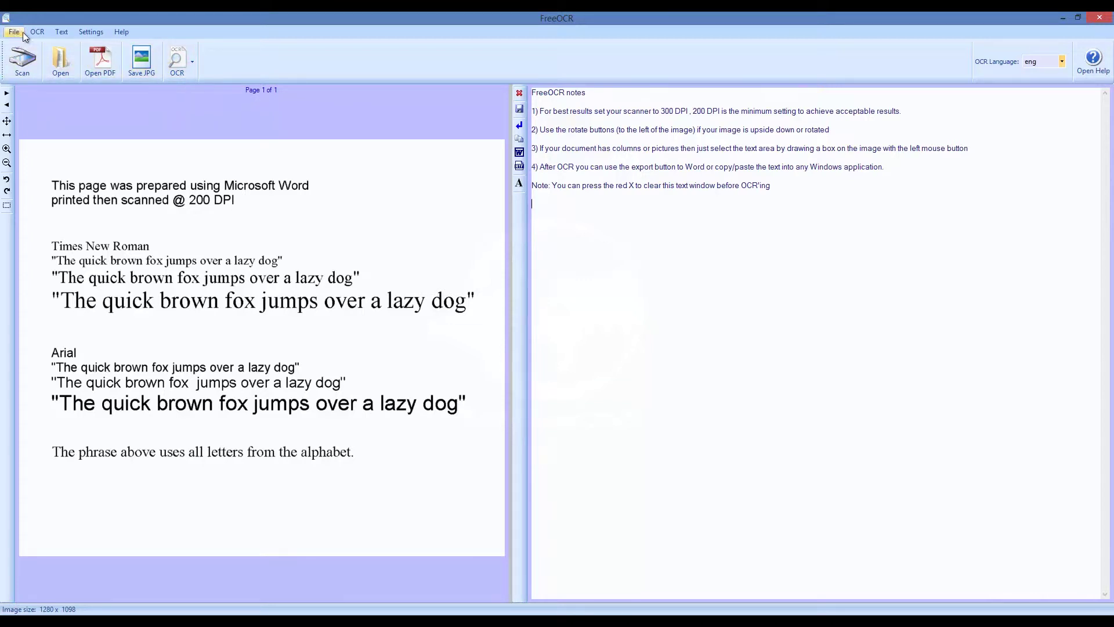
left_click(60, 33)
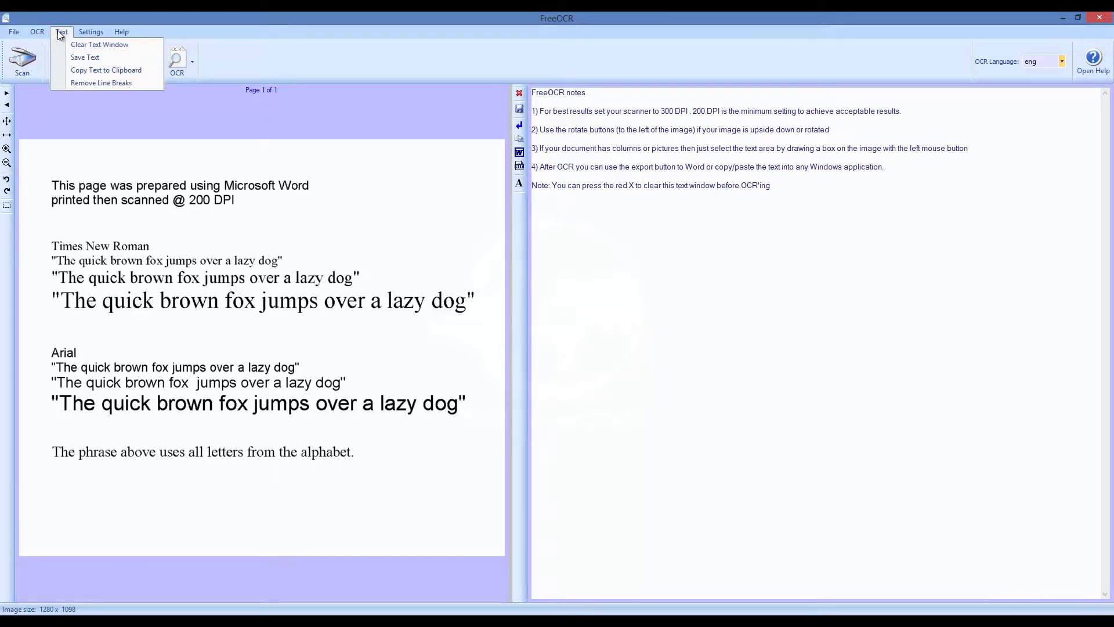
left_click(88, 33)
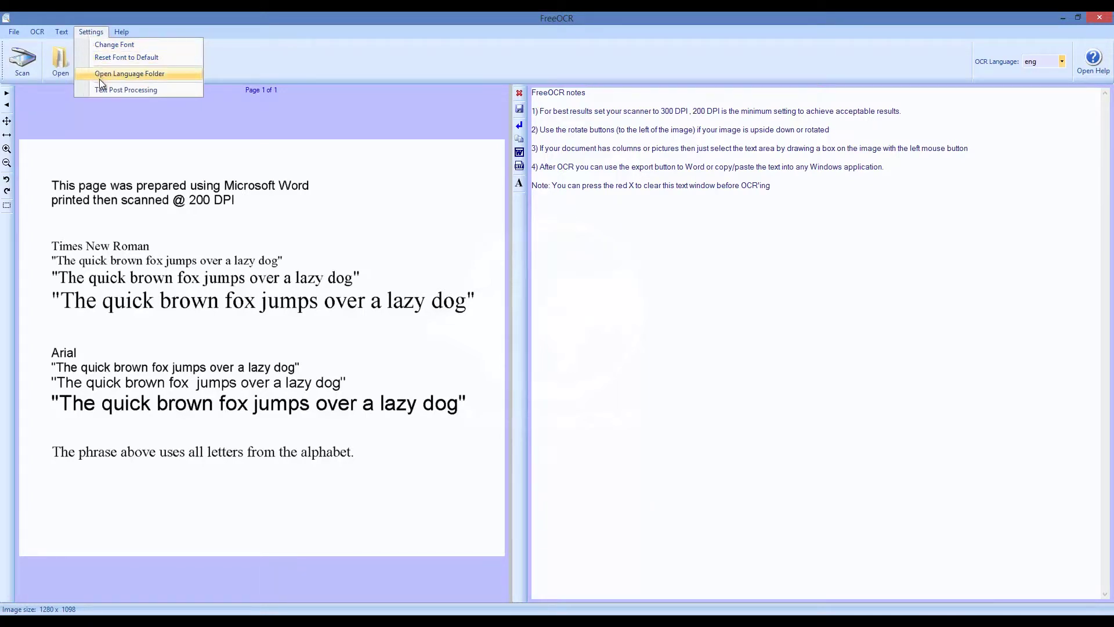
left_click(121, 32)
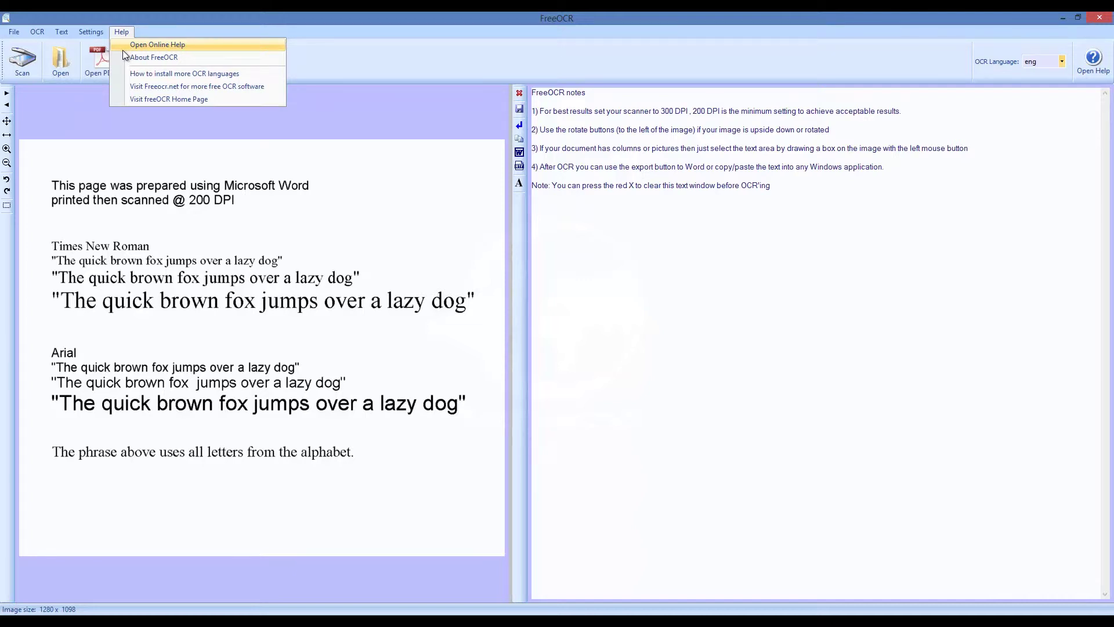
left_click(114, 119)
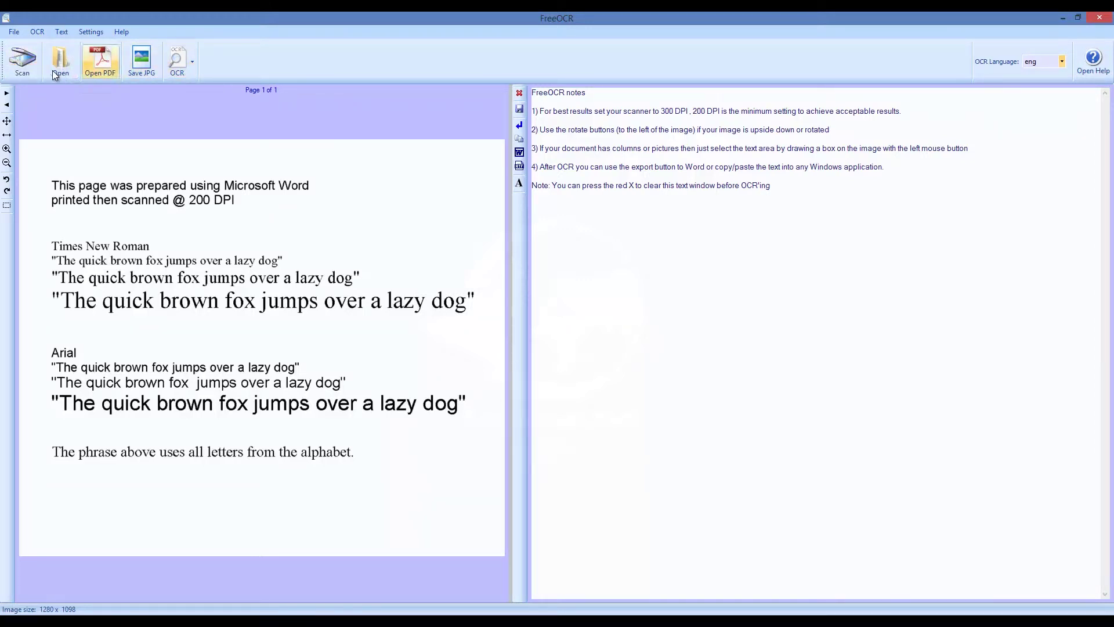
left_click(192, 73)
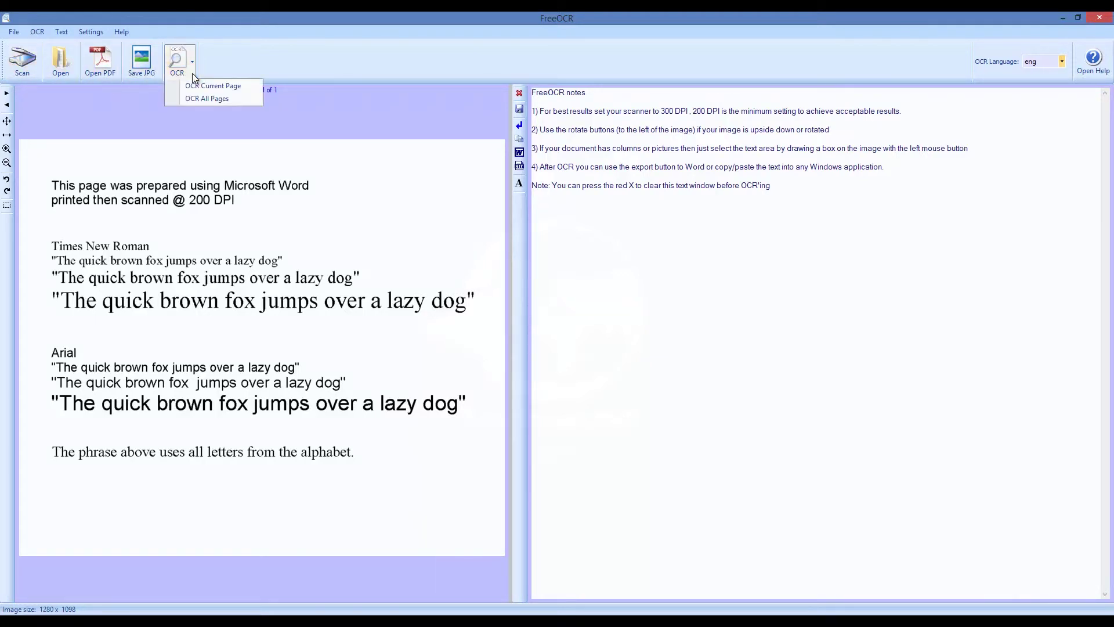
left_click(359, 72)
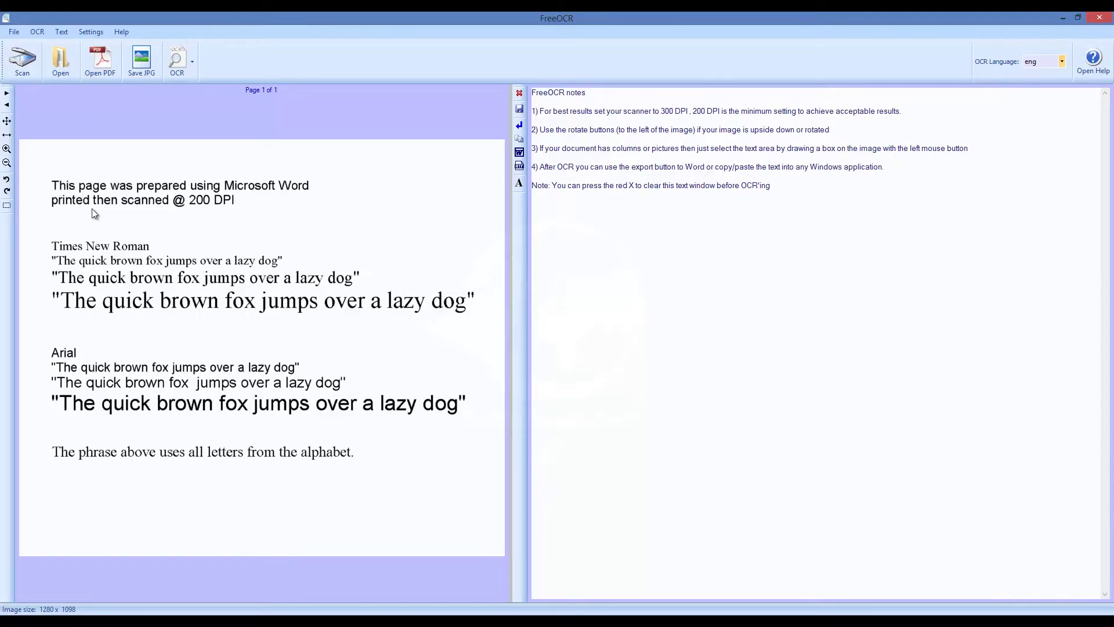
left_click(7, 181)
left_click(8, 192)
left_click(7, 206)
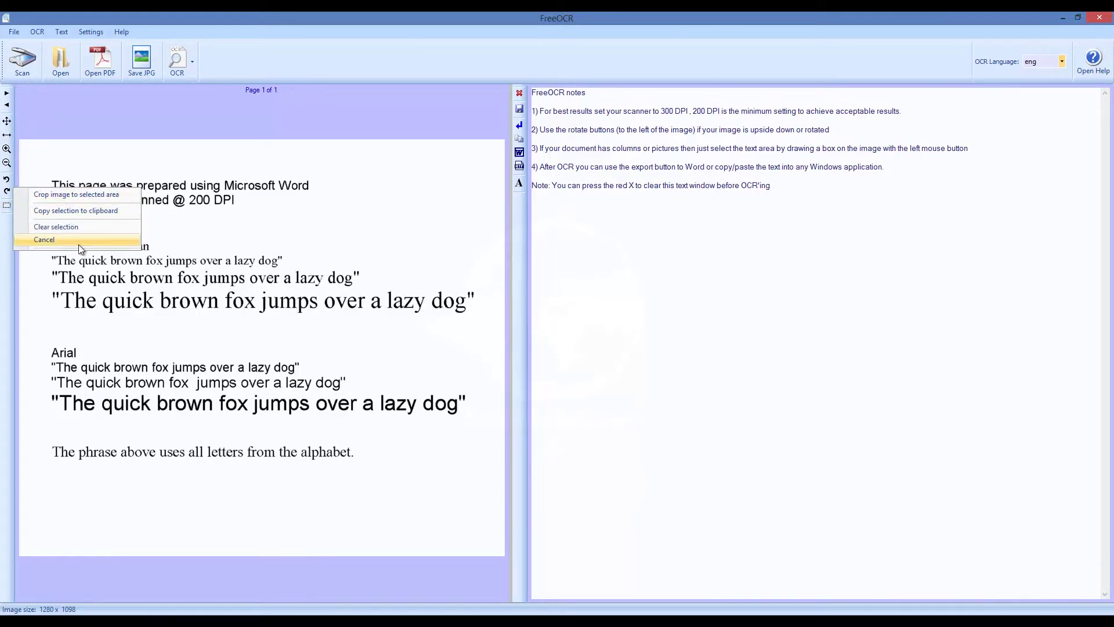
left_click(359, 235)
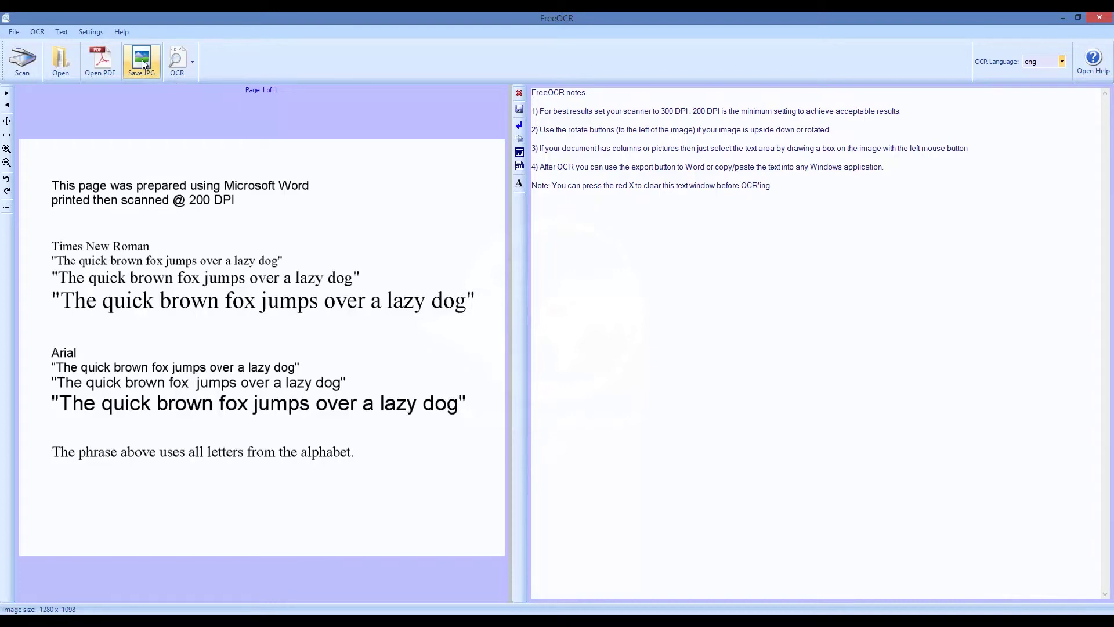
Reload the test TIF from C:\FreeOCR and show the OCR page choices.
left_click(63, 58)
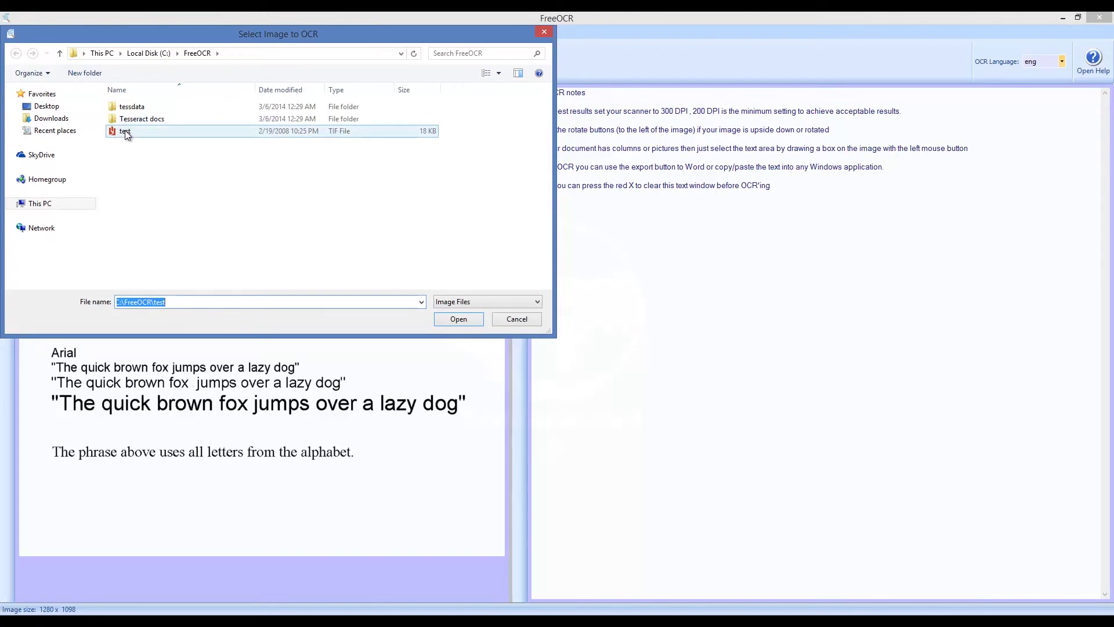
left_click(125, 130)
double_click(129, 120)
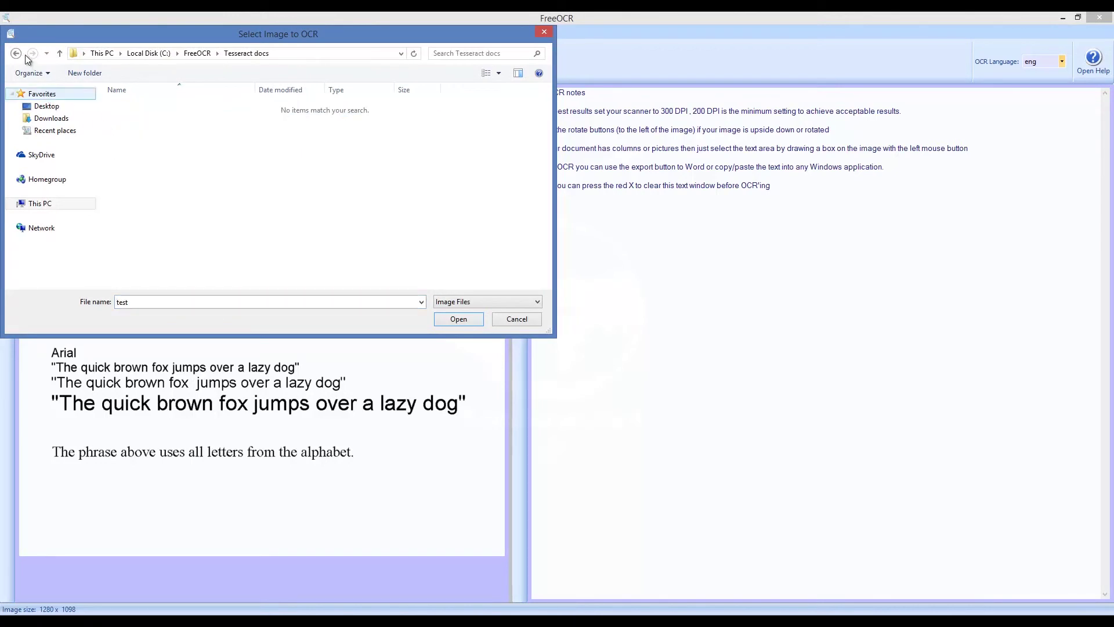
left_click(16, 53)
left_click(119, 132)
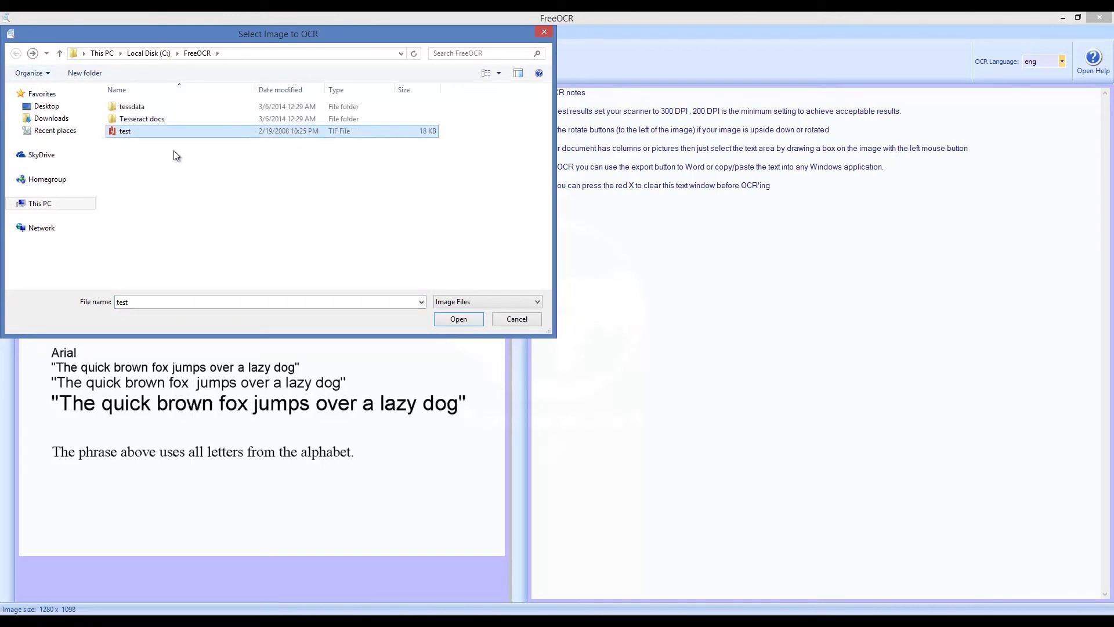
left_click(470, 319)
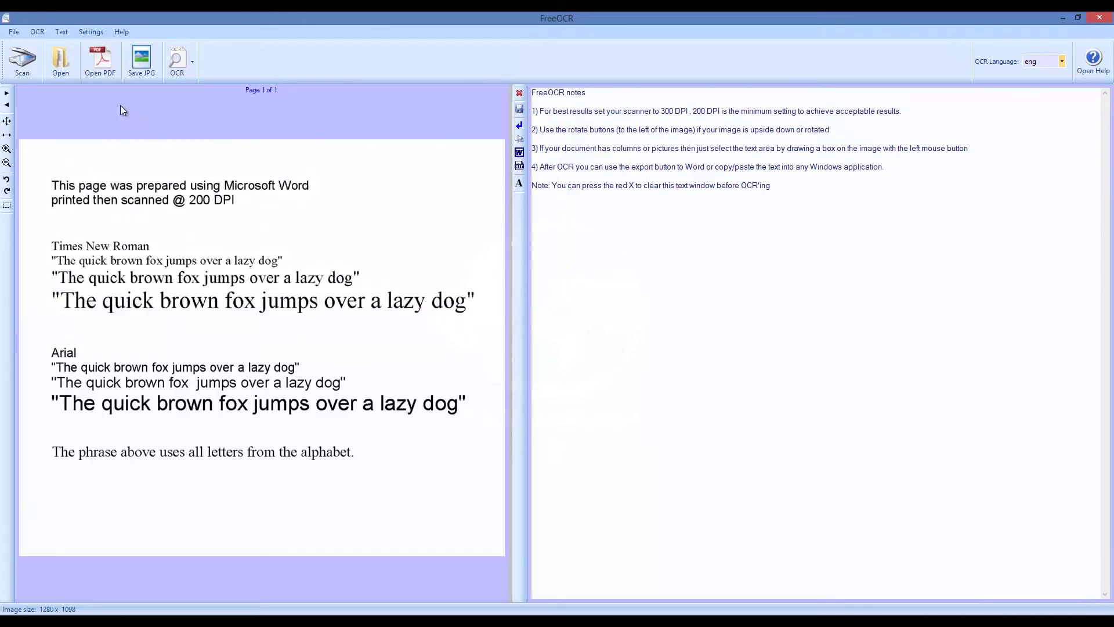
left_click(181, 75)
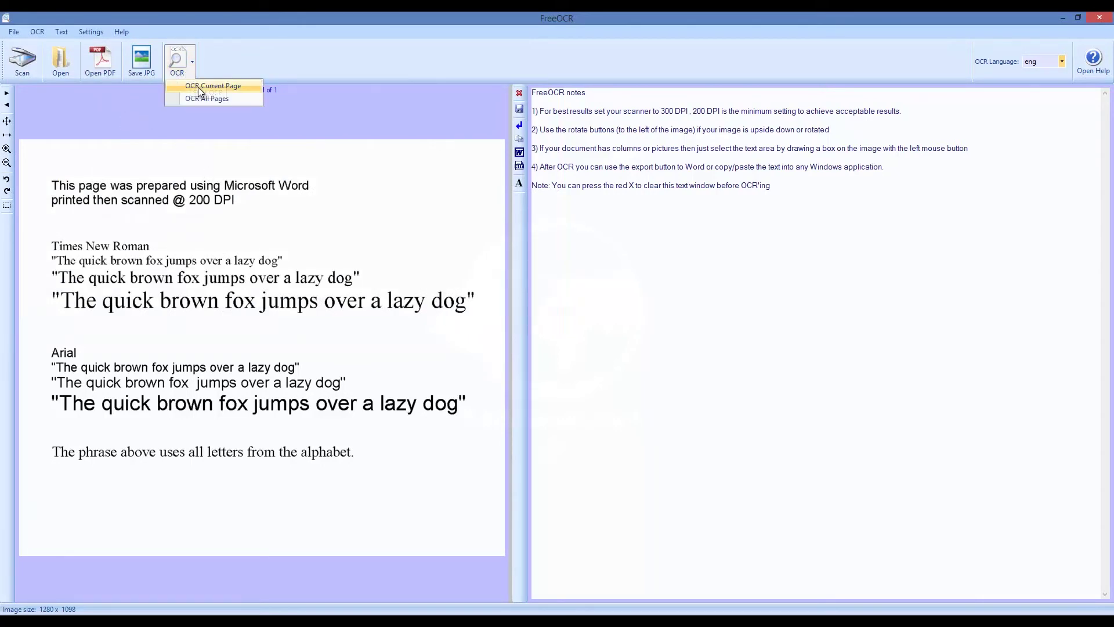
Run OCR Current Page so the pangram text appears below the notes.
left_click(198, 86)
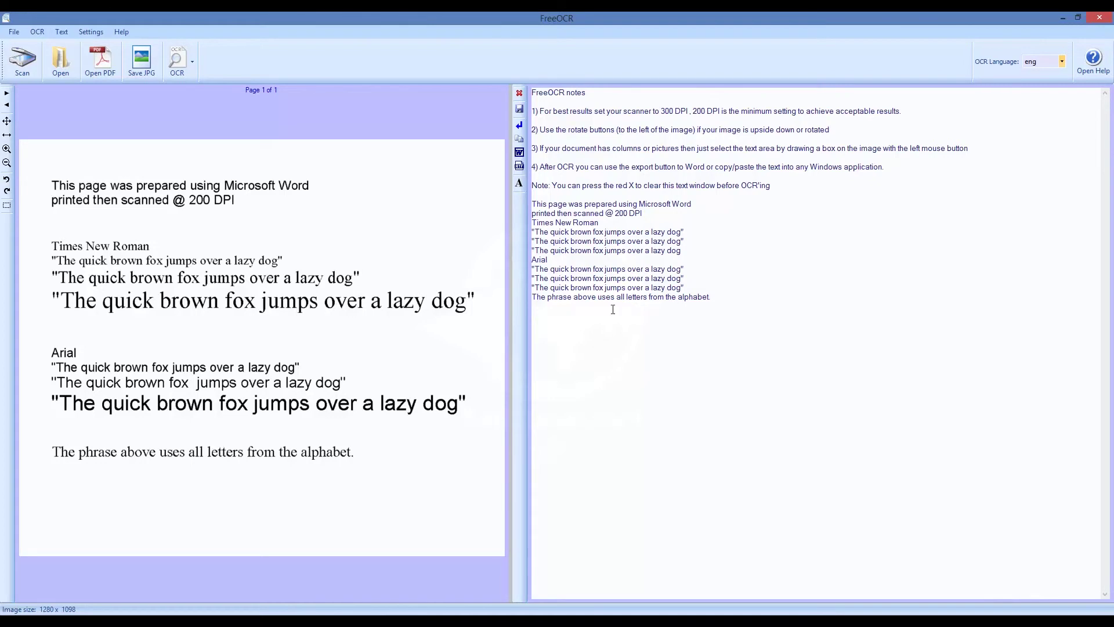
left_click(22, 60)
left_click(658, 305)
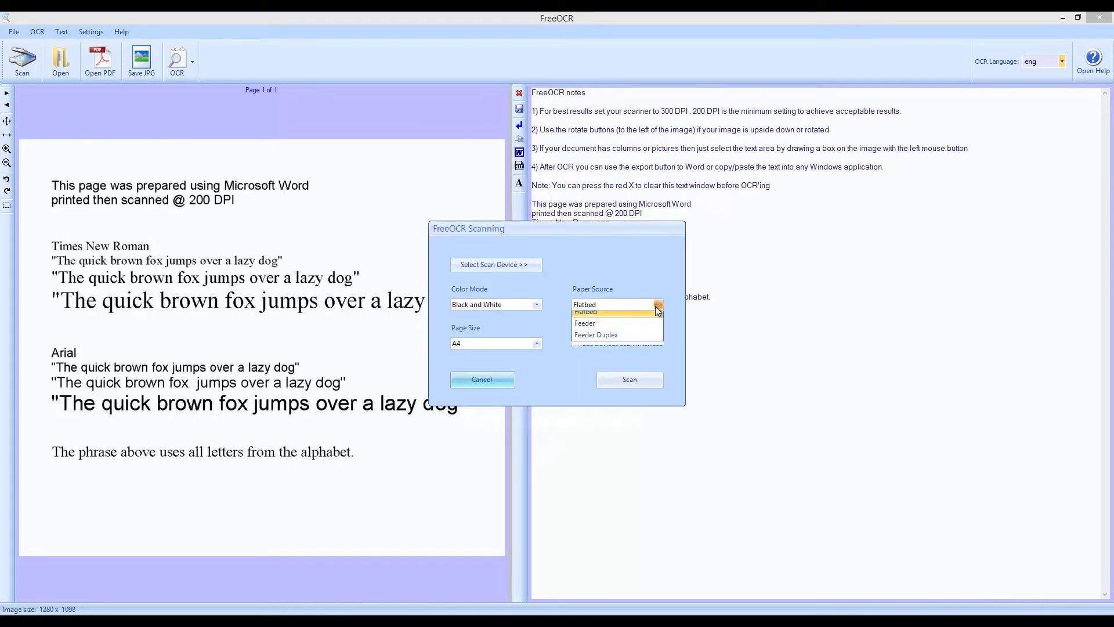
left_click(640, 325)
left_click(622, 383)
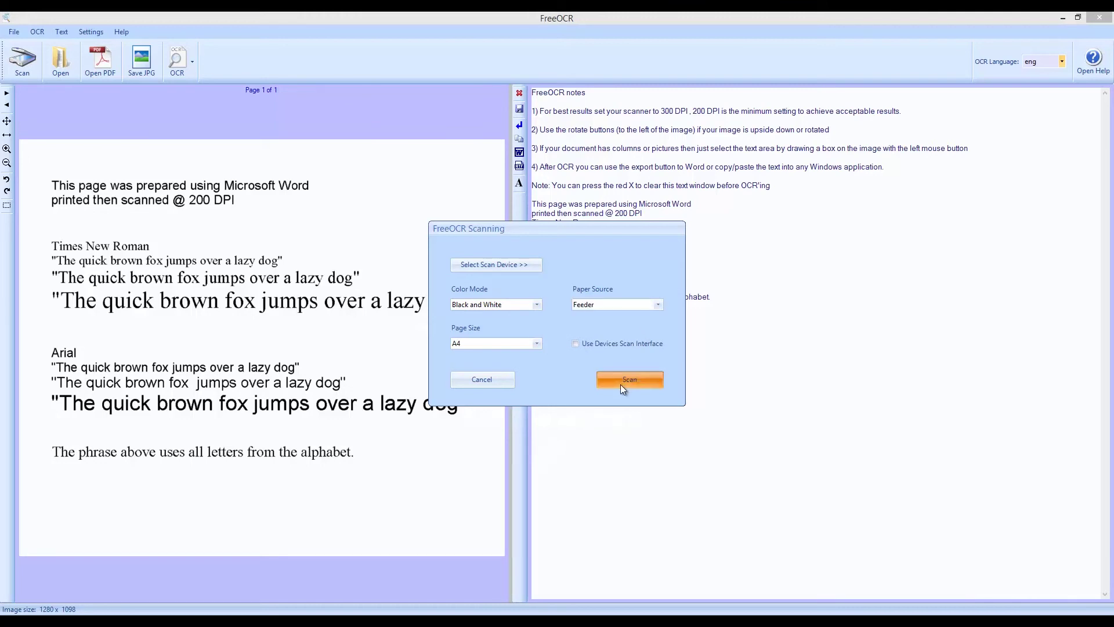
left_click(496, 378)
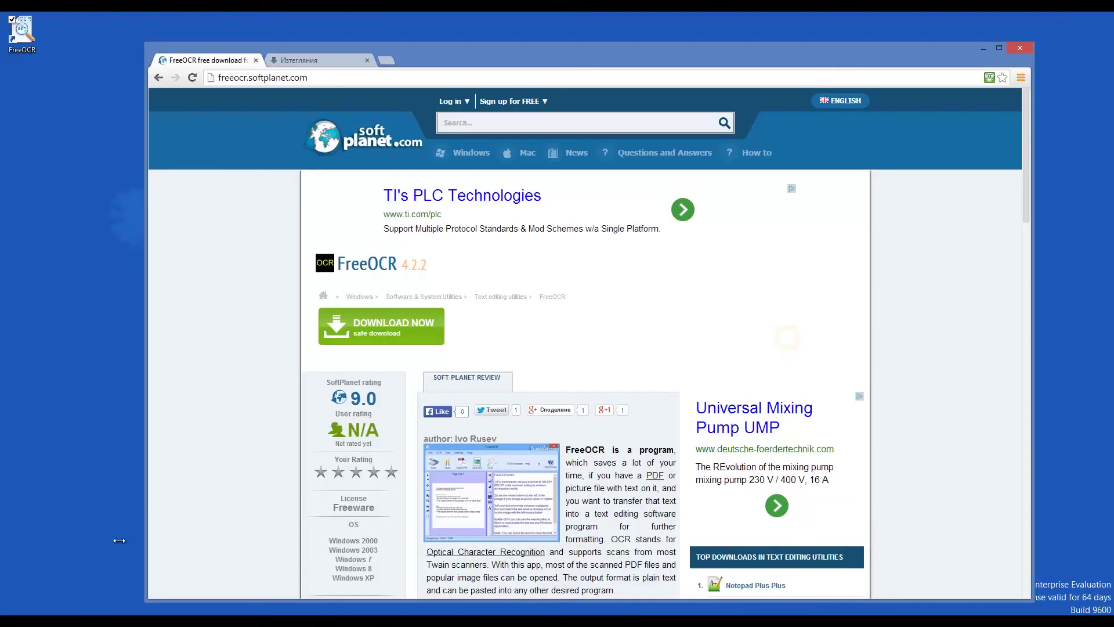
Scroll the SoftPlanet FreeOCR 4.2.2 page down and back up.
scroll(221, 377, "down", 10)
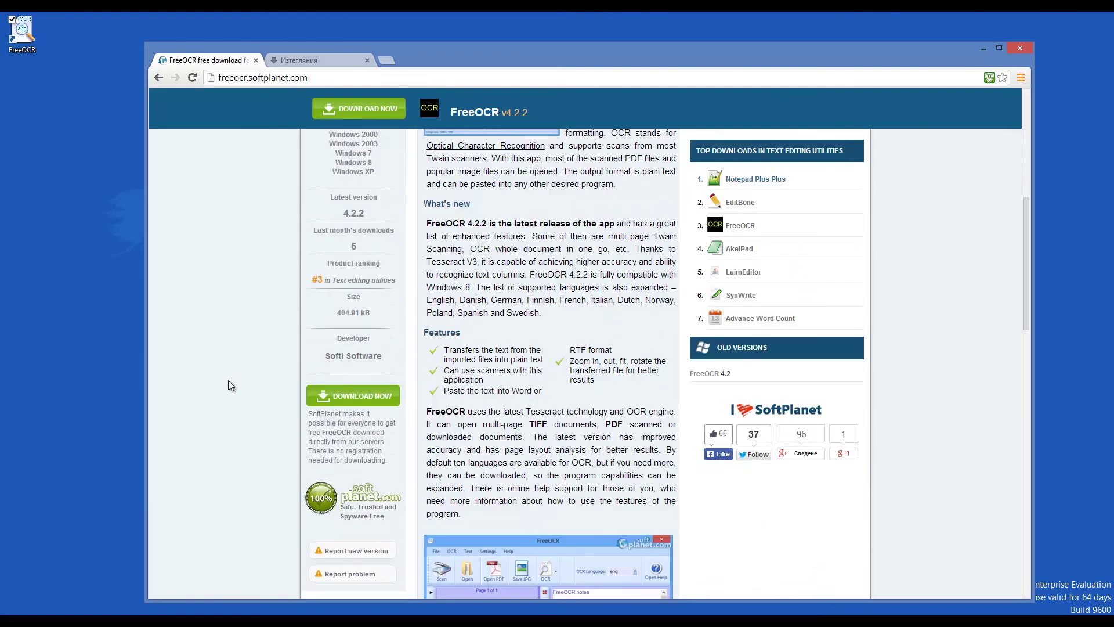
scroll(231, 384, "up", 10)
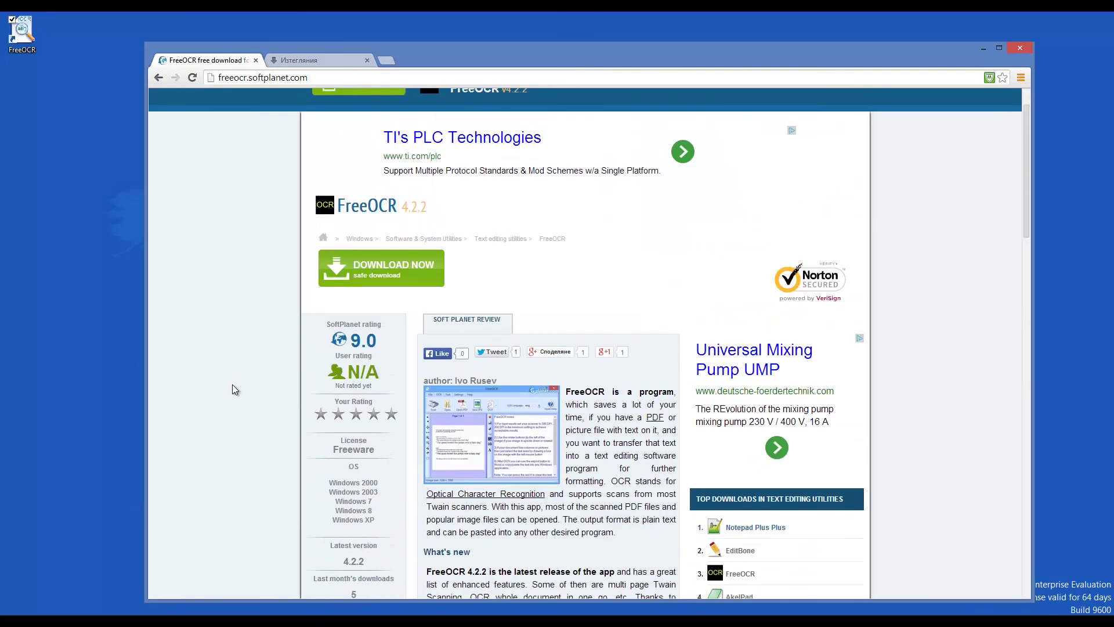